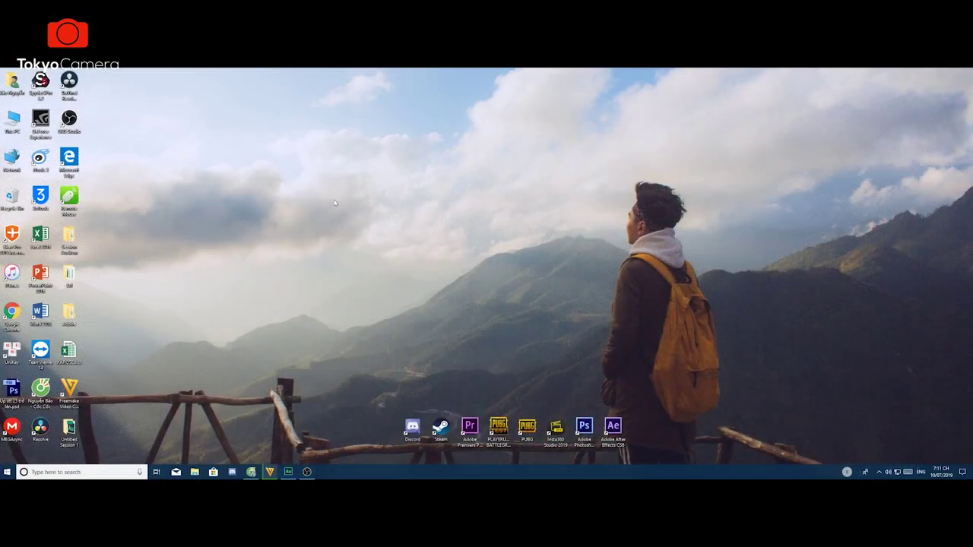
{"action": "right_click", "coordinate": [336, 199]}
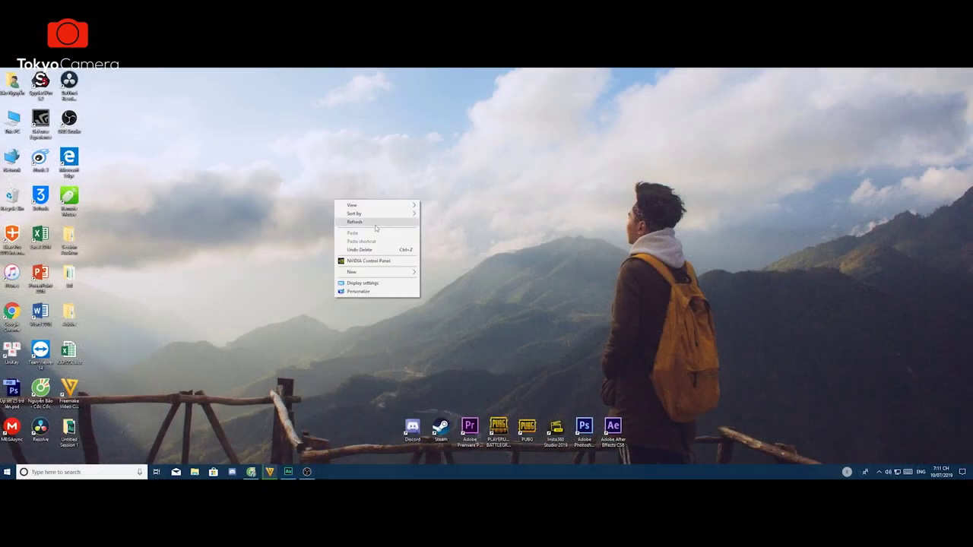
{"action": "right_click", "coordinate": [308, 173]}
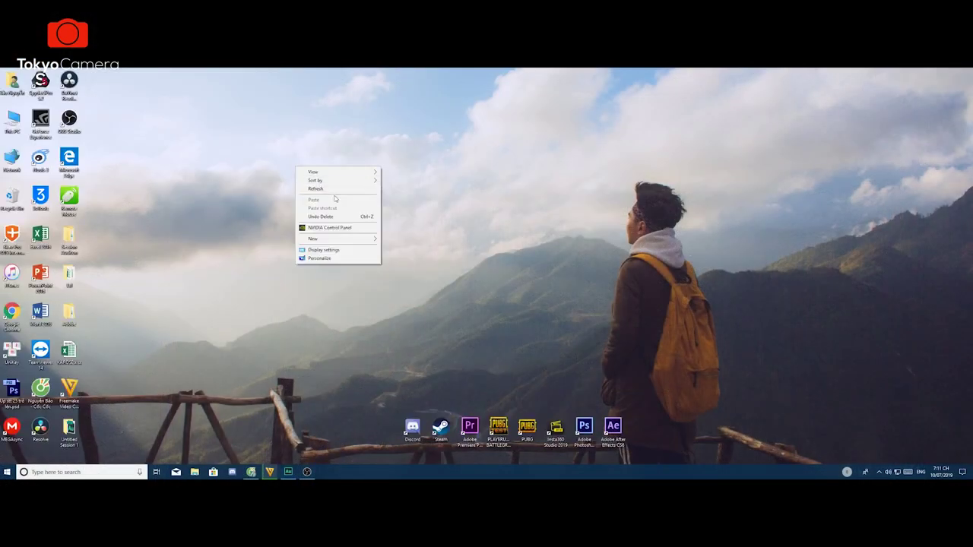
{"action": "left_click", "coordinate": [331, 196]}
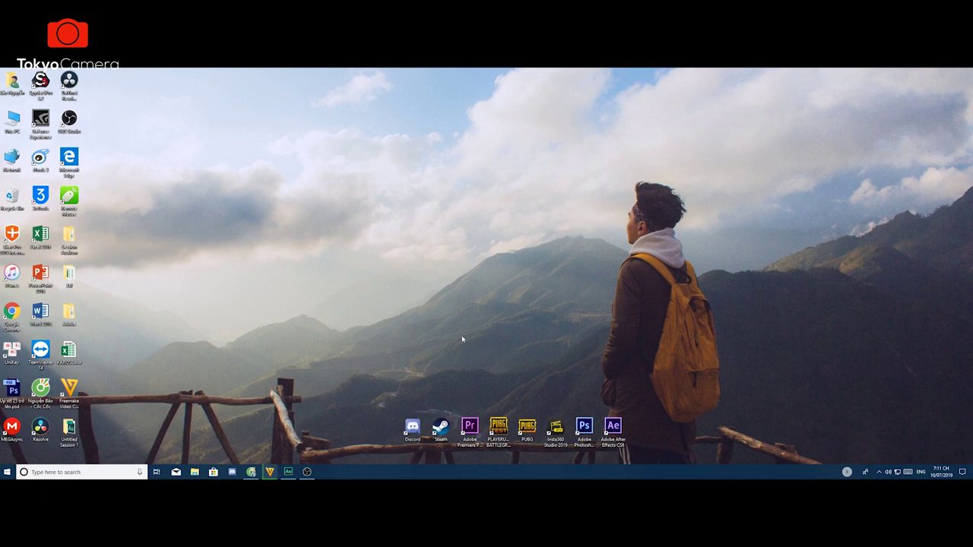
Step: Open Adobe Premiere Pro and create a new project named "hyperlapse nhà hát lớn"
{"action": "left_click", "coordinate": [476, 421]}
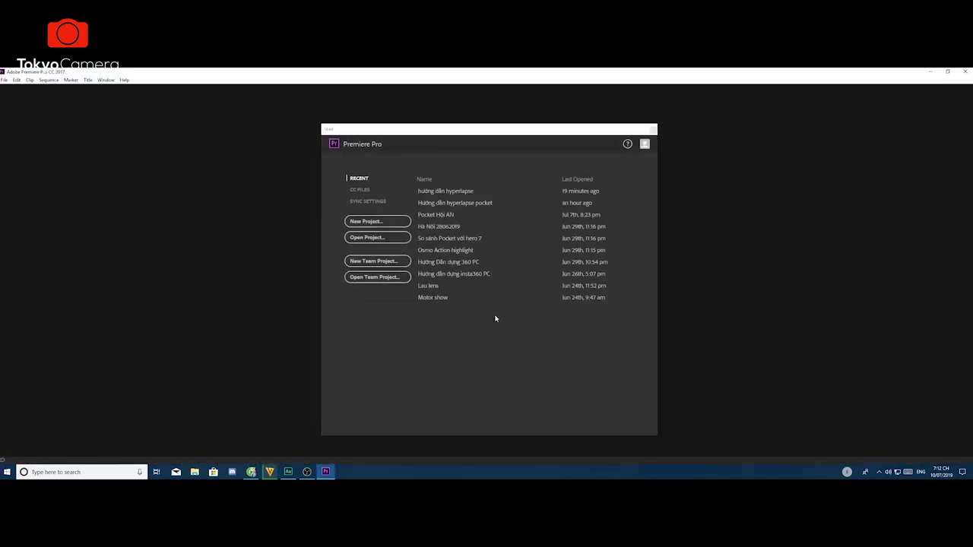
{"action": "left_click", "coordinate": [378, 220]}
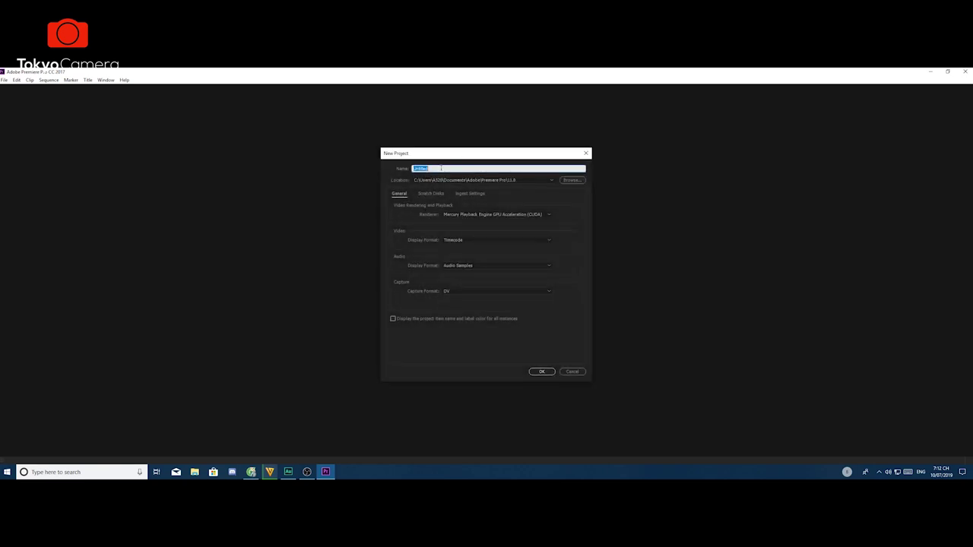
{"action": "type", "text": "N"}
{"action": "key", "text": "Return"}
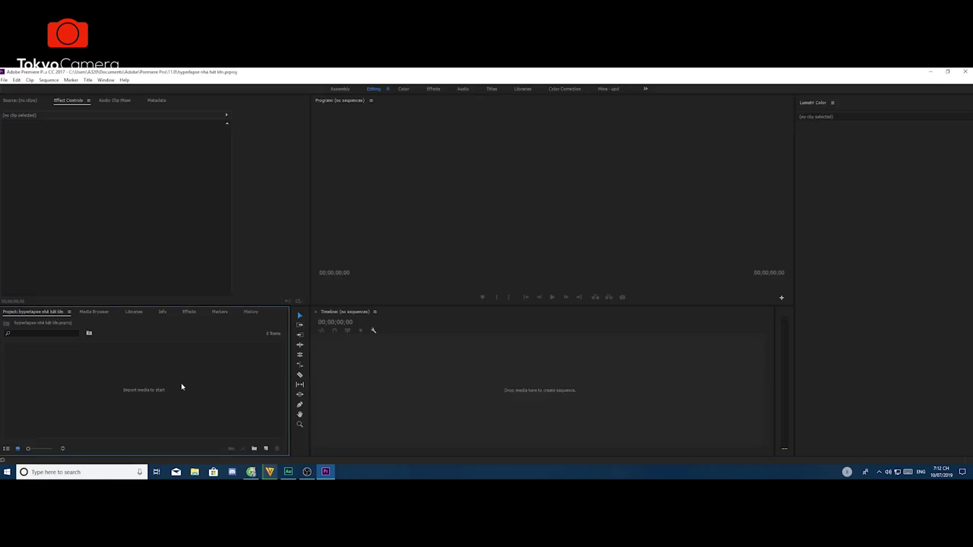
Step: Import DJI_0467.MOV from the hyperlapse tutorial folder and place it on the empty timeline to create a sequence
{"action": "left_click", "coordinate": [334, 364]}
{"action": "left_click", "coordinate": [238, 380]}
{"action": "double_click", "coordinate": [189, 373]}
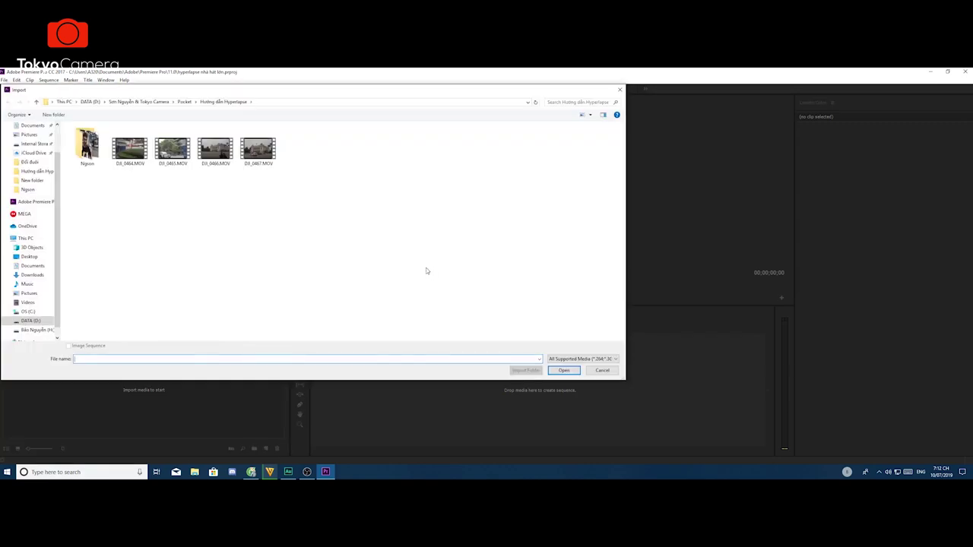
{"action": "double_click", "coordinate": [264, 150]}
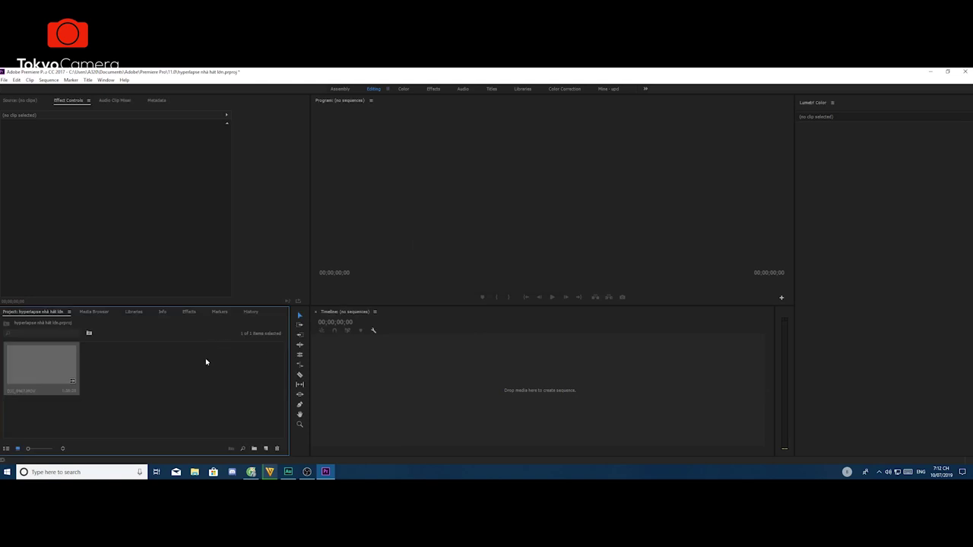
{"action": "left_click", "coordinate": [33, 359]}
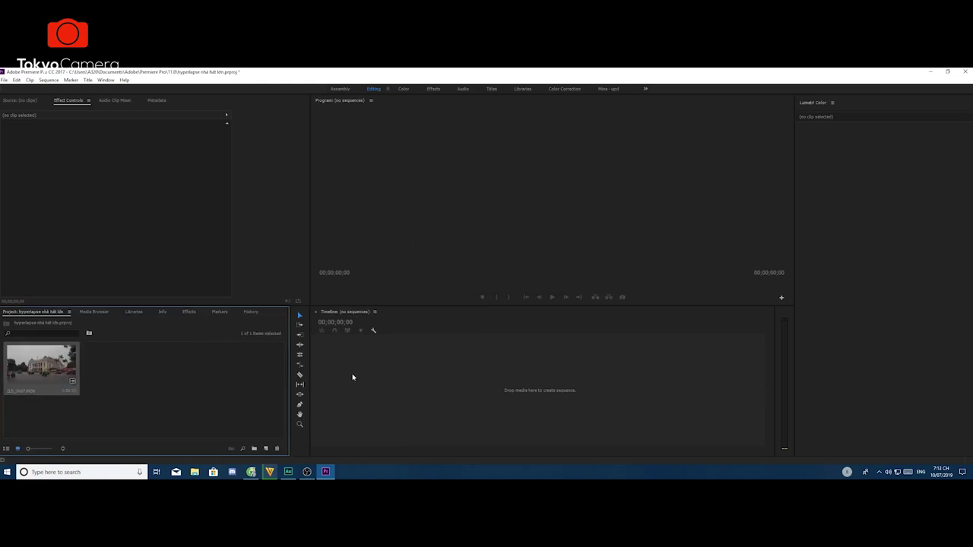
{"action": "left_click_drag", "start_coordinate": [352, 377], "coordinate": [351, 375]}
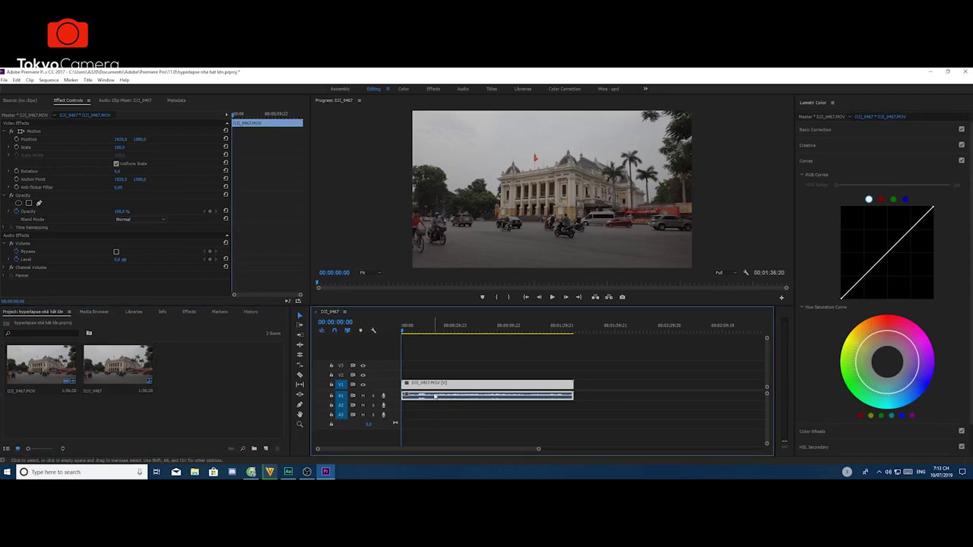
Step: Unlink the DJI_0467.MOV clip's audio from its video and delete the audio from the timeline
{"action": "key", "text": "ctrl+l"}
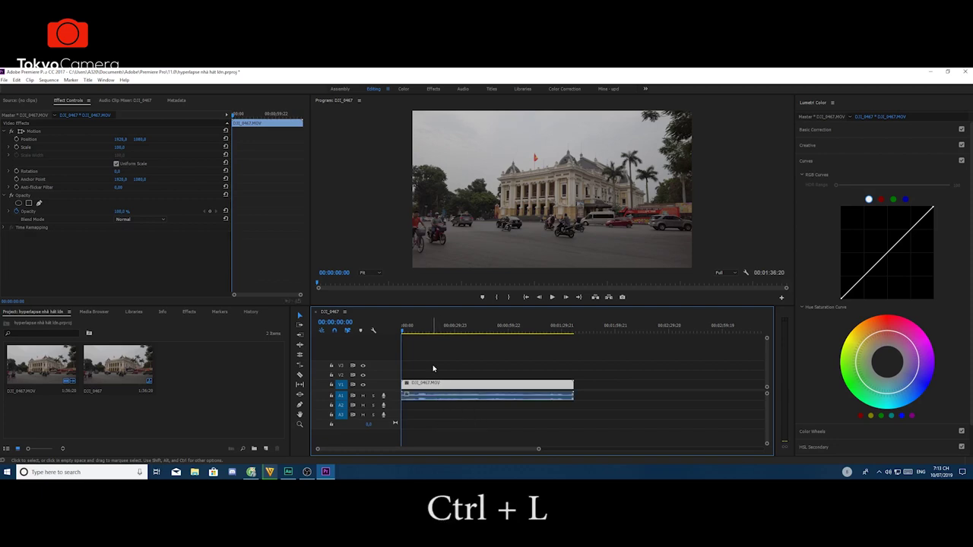
{"action": "left_click", "coordinate": [433, 368]}
{"action": "left_click", "coordinate": [430, 399]}
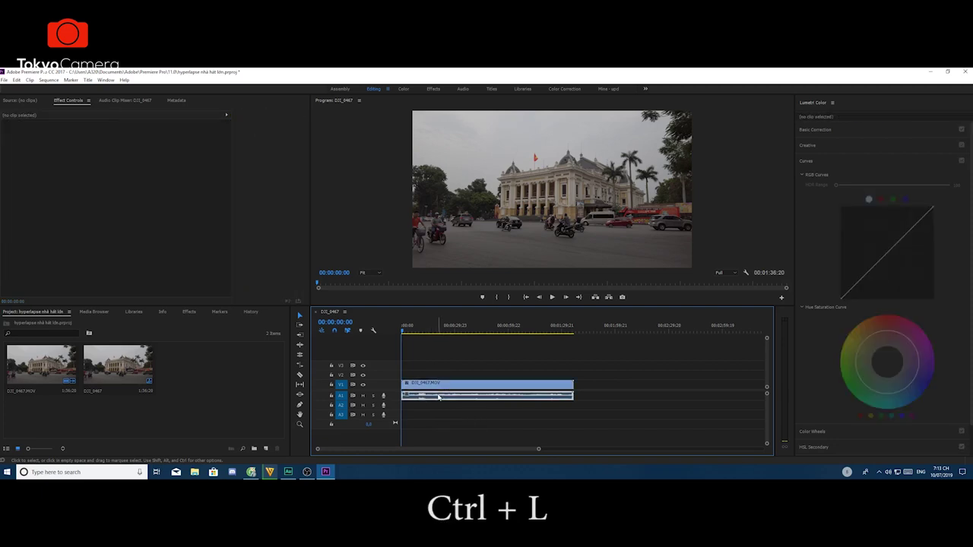
{"action": "left_click", "coordinate": [430, 398]}
{"action": "right_click", "coordinate": [438, 396]}
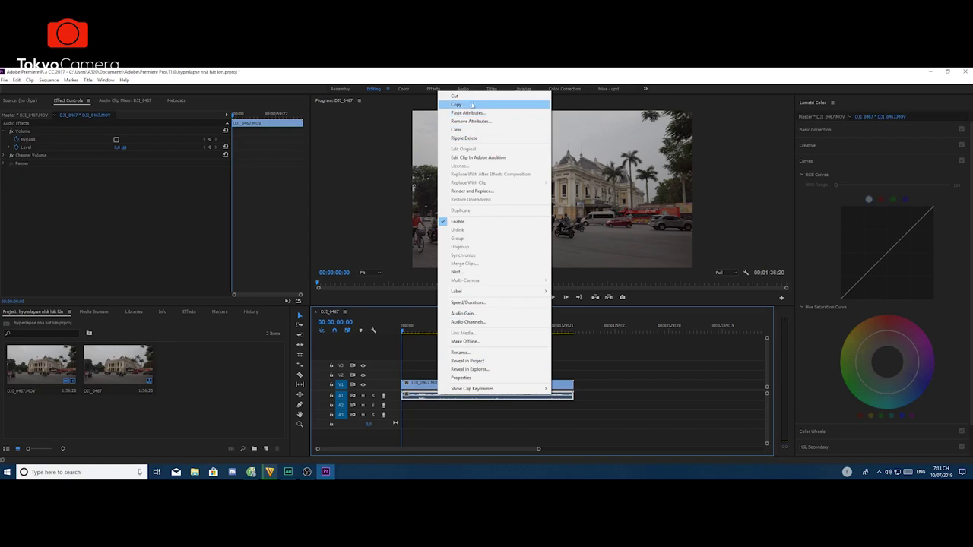
{"action": "left_click", "coordinate": [458, 129]}
{"action": "mouse_move", "coordinate": [404, 332]}
{"action": "left_mouse_down"}
{"action": "mouse_move", "coordinate": [557, 347]}
{"action": "mouse_move", "coordinate": [558, 334]}
{"action": "mouse_move", "coordinate": [390, 332]}
{"action": "left_mouse_up"}
{"action": "left_click", "coordinate": [441, 352]}
Step: Set the DJI_0467.MOV video clip's speed to 1000%
{"action": "left_click", "coordinate": [427, 384]}
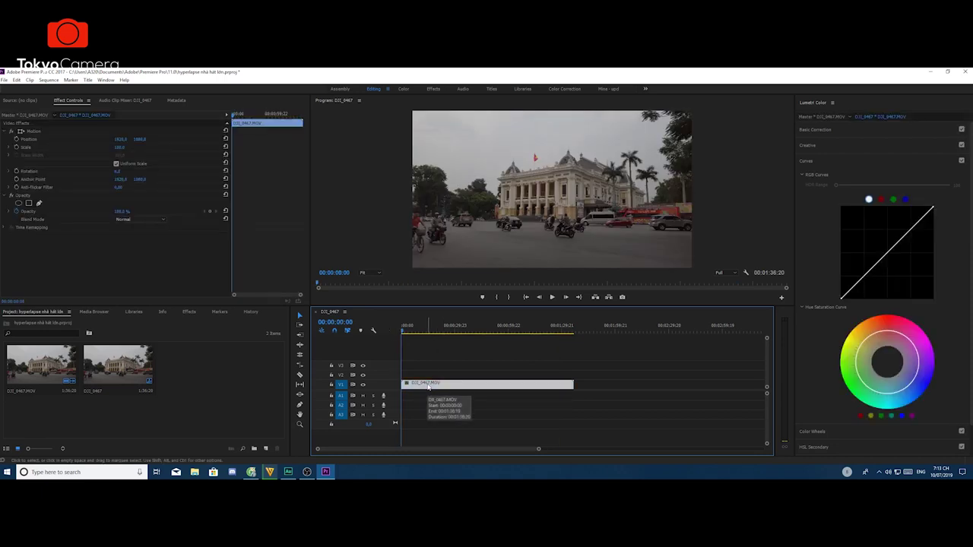
{"action": "right_click", "coordinate": [428, 385]}
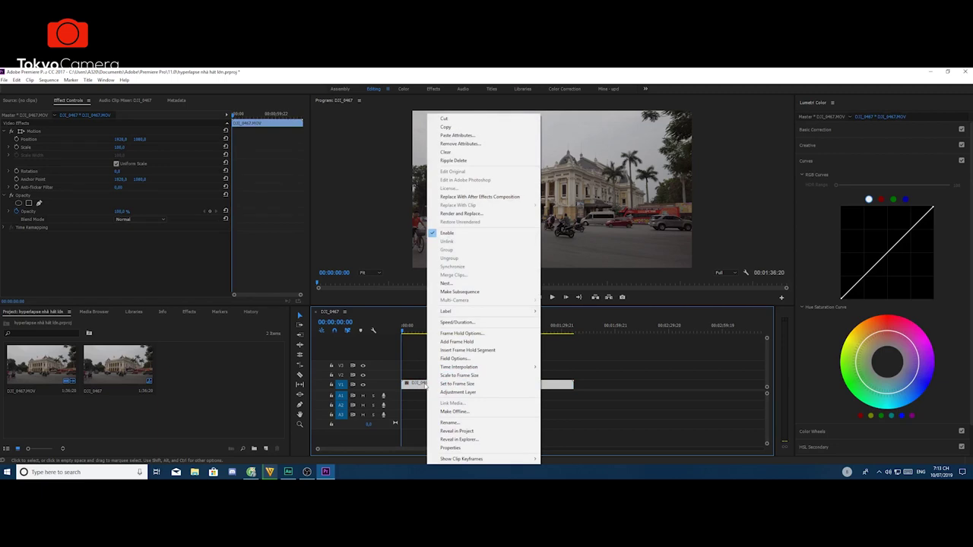
{"action": "left_click", "coordinate": [456, 323]}
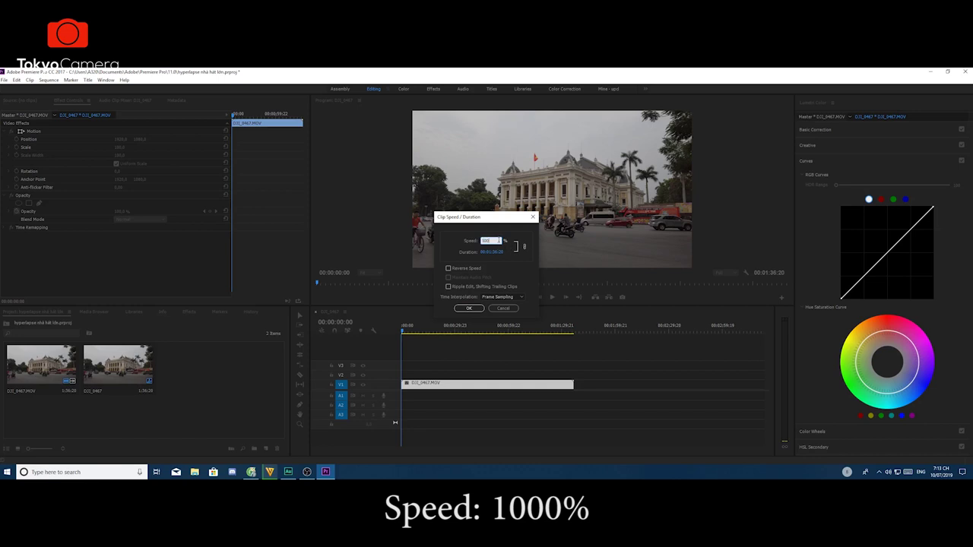
{"action": "type", "text": "1000"}
{"action": "key", "text": "Return"}
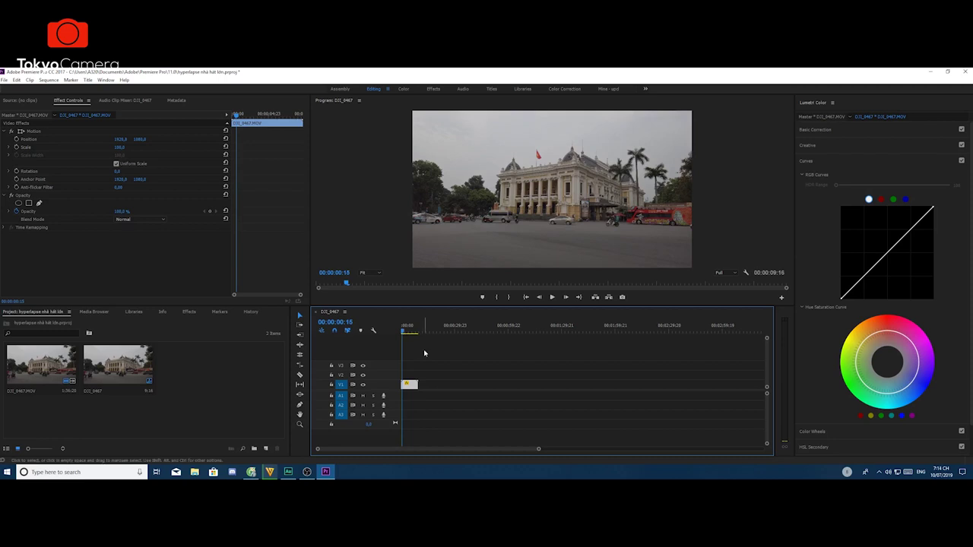
Step: Play back the sped-up clip from near its beginning to review the hyperlapse motion
{"action": "left_click", "coordinate": [415, 349]}
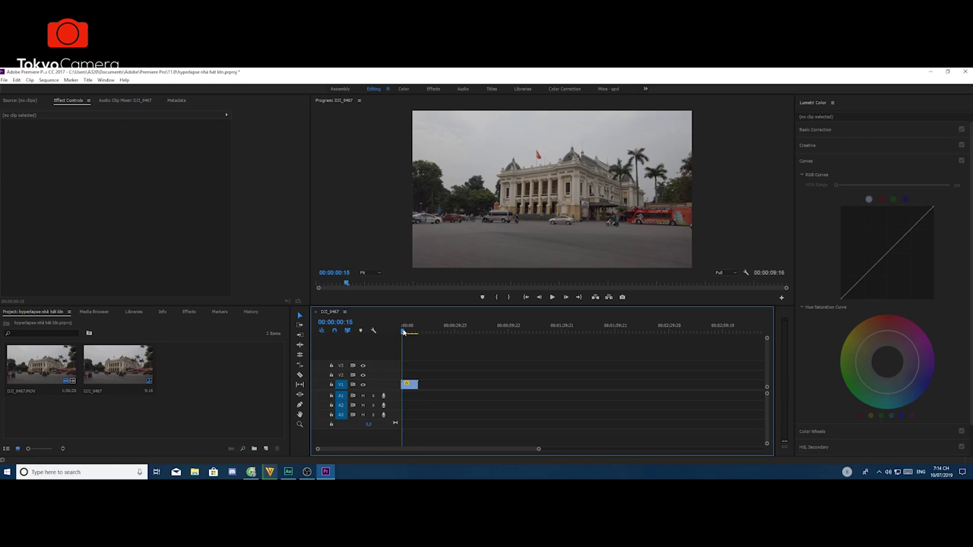
{"action": "key", "text": "space"}
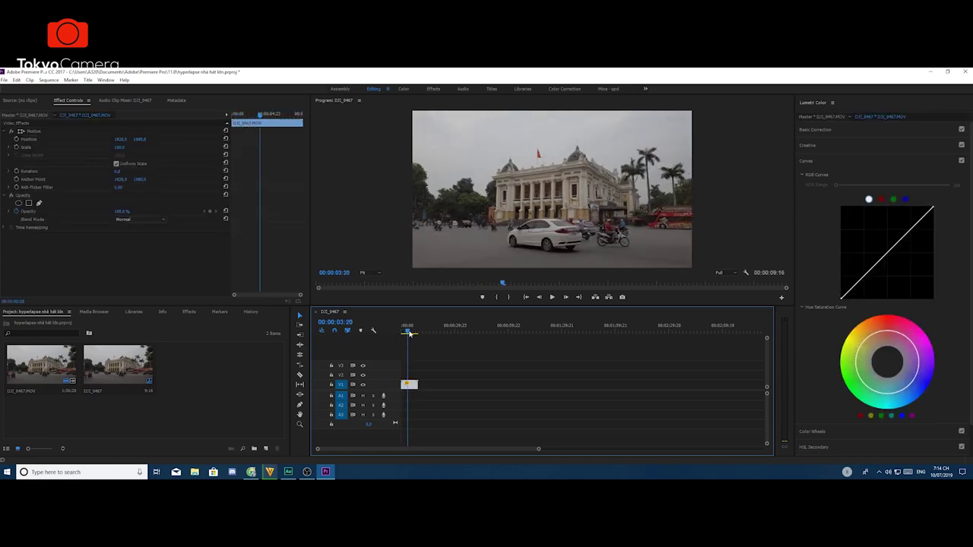
{"action": "key", "text": "space"}
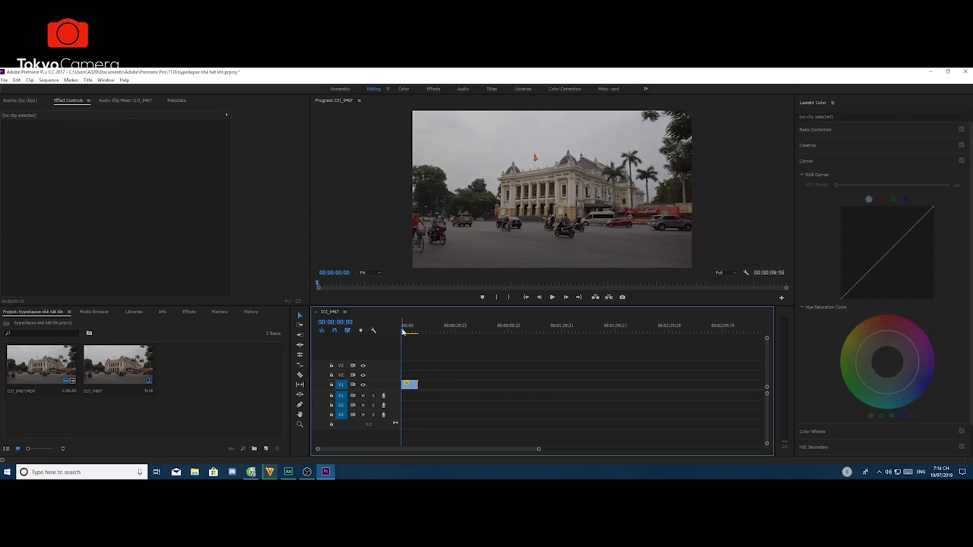
Step: Nest the sped-up clip on the timeline, keeping the default nested sequence name
{"action": "left_click", "coordinate": [408, 383]}
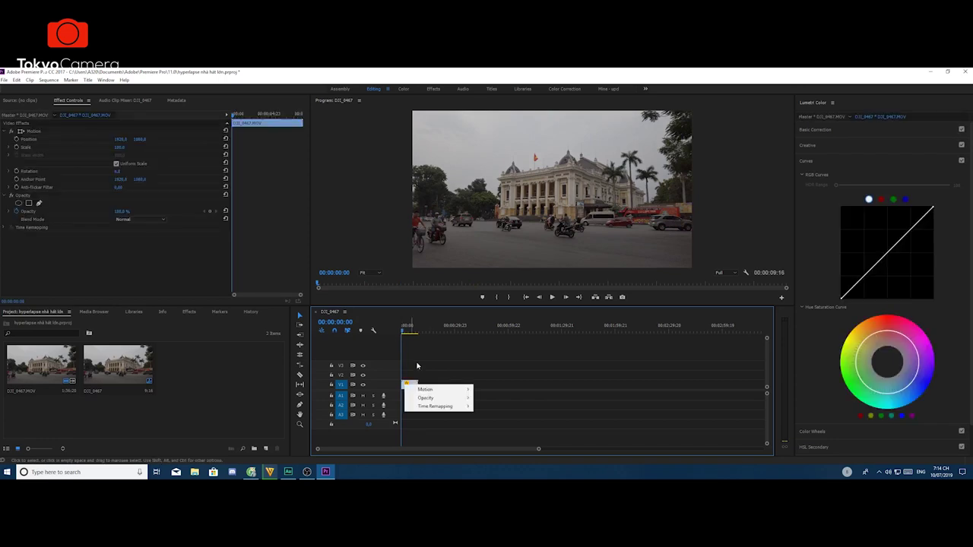
{"action": "right_click", "coordinate": [406, 384]}
{"action": "left_click", "coordinate": [437, 285]}
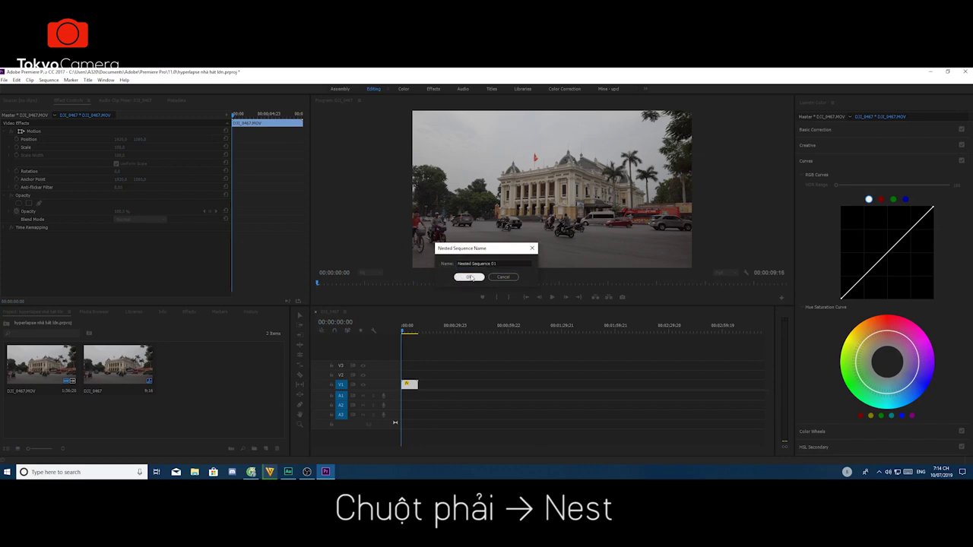
{"action": "left_click", "coordinate": [469, 276]}
{"action": "left_click", "coordinate": [415, 363]}
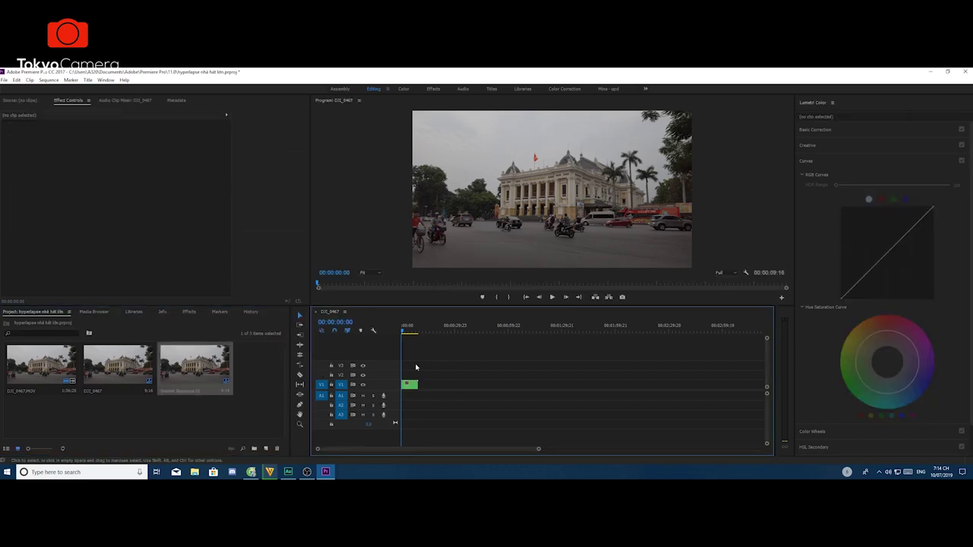
Step: Find the Warp Stabilizer effect by searching for "warp" and apply it to the nested sequence on V1
{"action": "left_click", "coordinate": [190, 312]}
{"action": "left_click", "coordinate": [55, 322]}
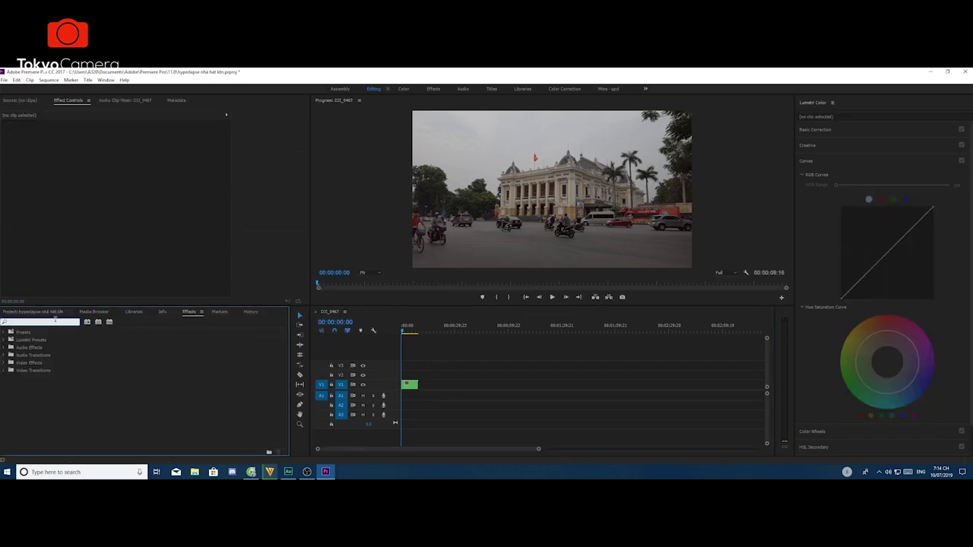
{"action": "type", "text": "warp"}
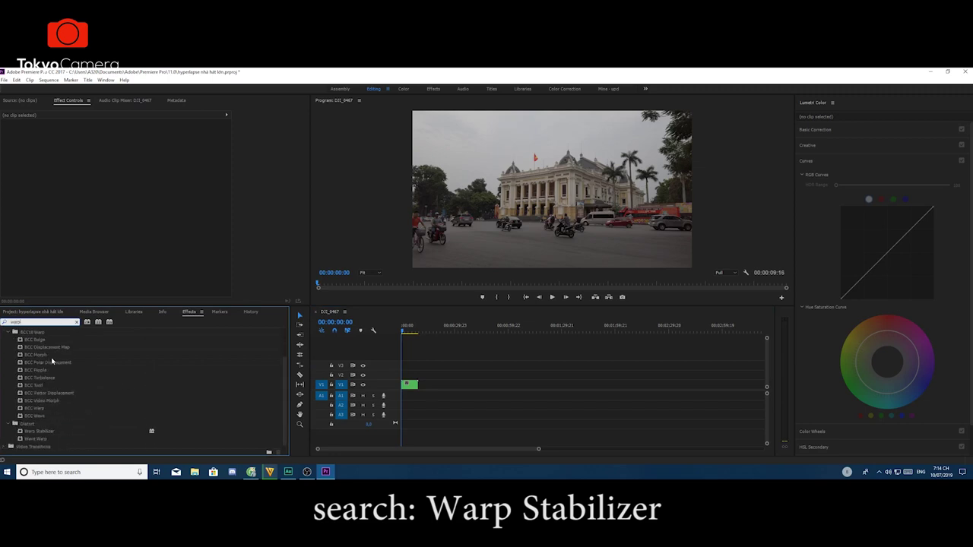
{"action": "scroll", "coordinate": [42, 431], "scroll_direction": "down", "scroll_amount": 2}
{"action": "left_click", "coordinate": [39, 430]}
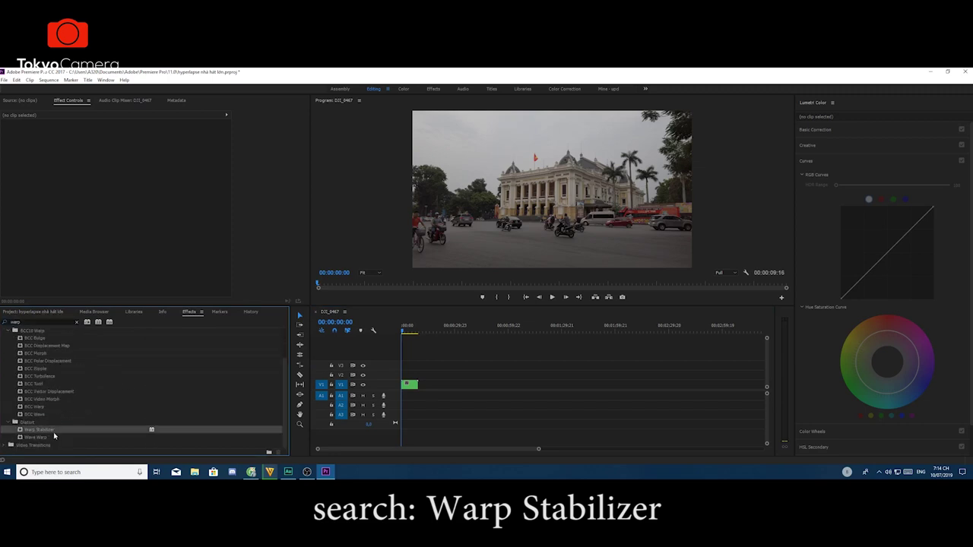
{"action": "left_click_drag", "start_coordinate": [49, 434], "coordinate": [414, 390]}
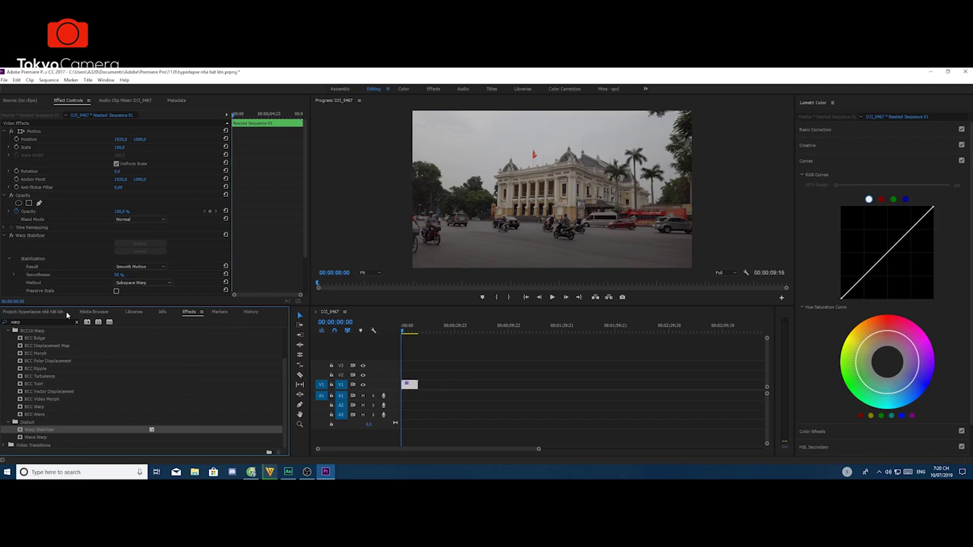
Step: Play back the stabilized nested sequence to check its motion and return to a frame near the start
{"action": "left_click", "coordinate": [432, 355]}
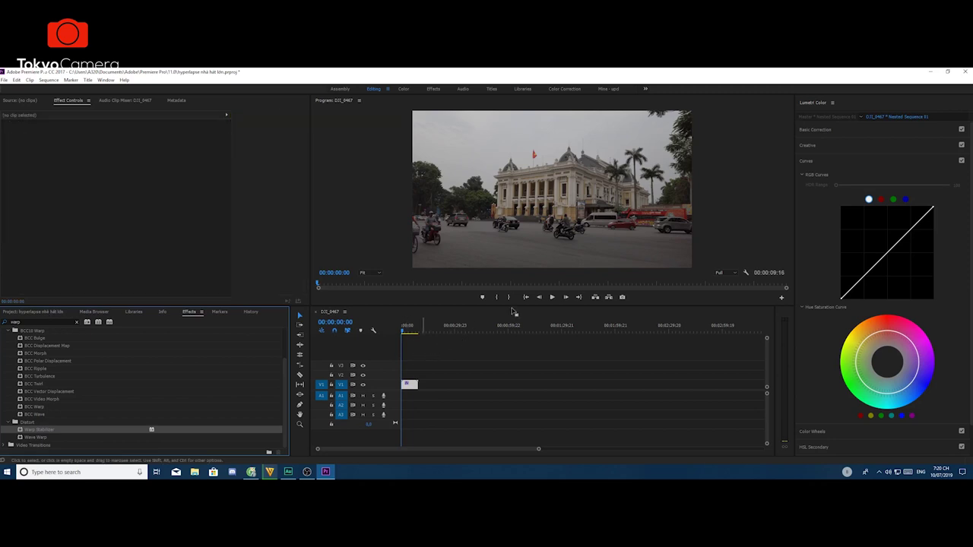
{"action": "left_click", "coordinate": [552, 297]}
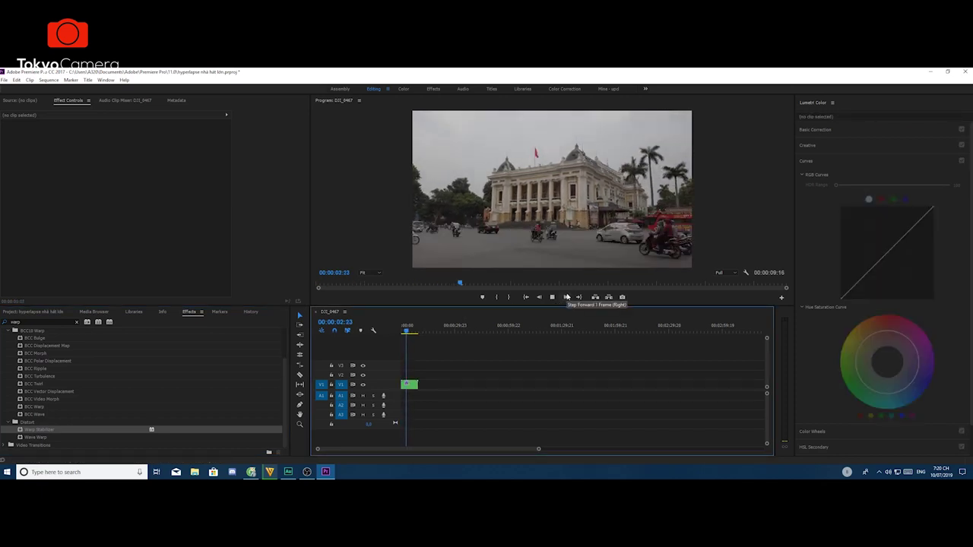
{"action": "left_click", "coordinate": [334, 285]}
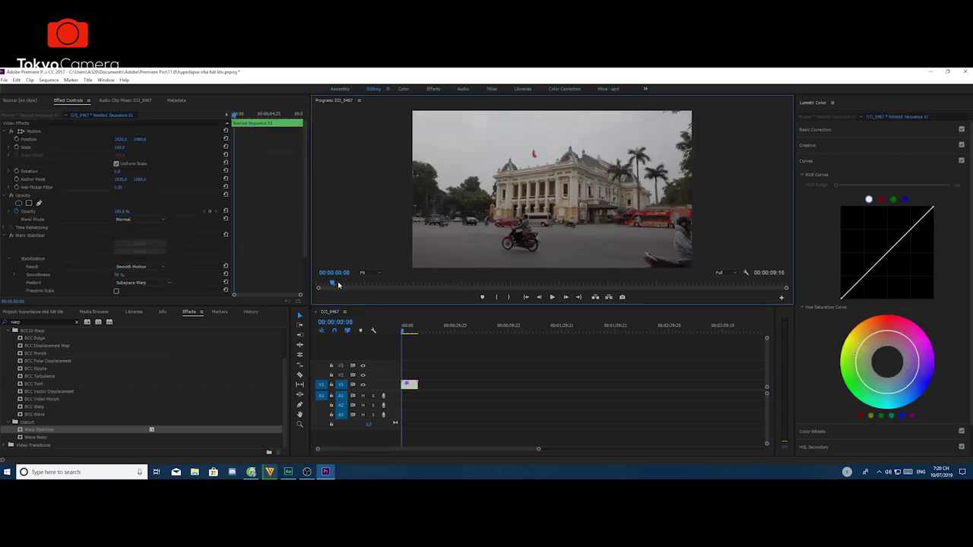
Step: Create an adjustment layer with the default settings and place it on V2 above the nested sequence
{"action": "left_click", "coordinate": [60, 313]}
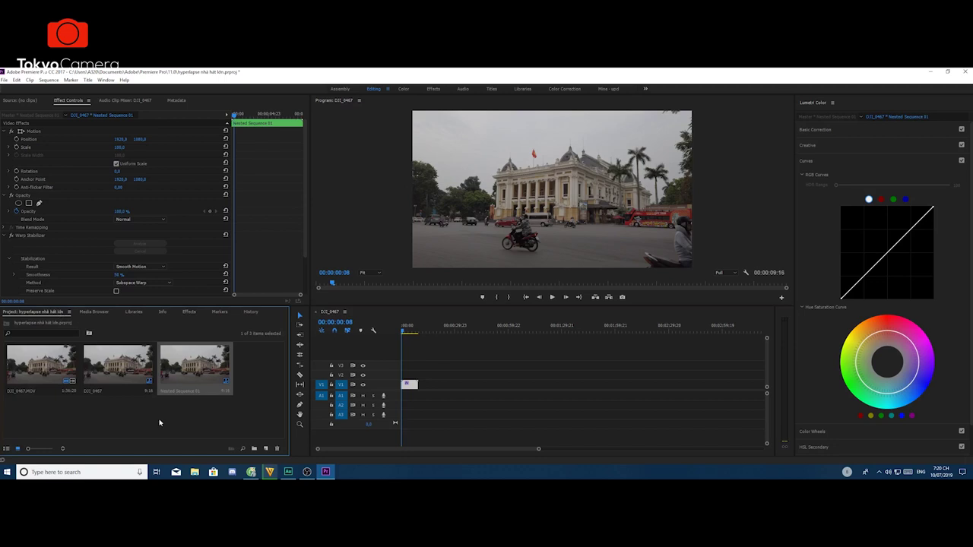
{"action": "left_click", "coordinate": [159, 422]}
{"action": "right_click", "coordinate": [160, 423]}
{"action": "mouse_move", "coordinate": [190, 380]}
{"action": "left_click", "coordinate": [251, 396]}
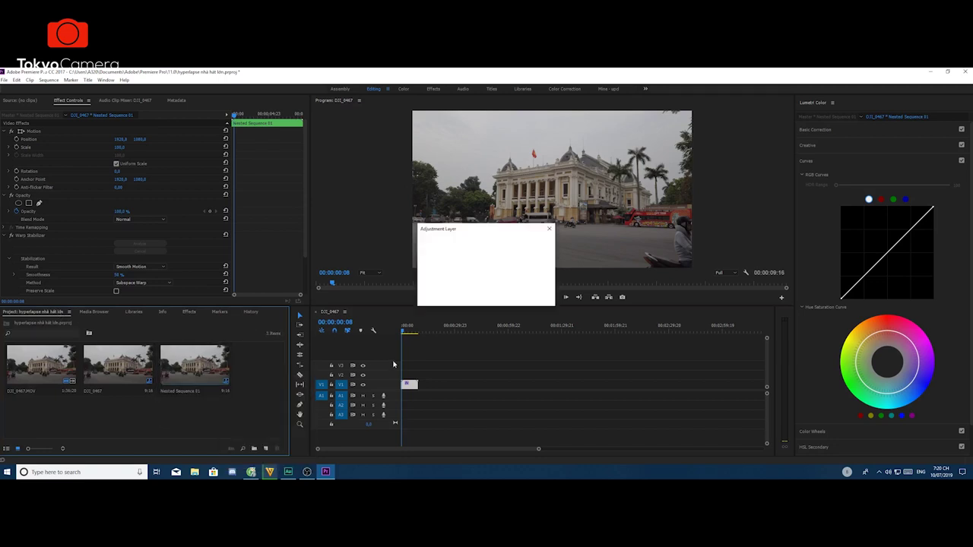
{"action": "key", "text": "Return"}
{"action": "left_click_drag", "start_coordinate": [249, 363], "coordinate": [409, 375]}
Step: In Lumetri Basic Correction, raise the adjustment layer's exposure, contrast and shadows, and lower its highlights, whites and blacks
{"action": "left_click", "coordinate": [829, 129]}
{"action": "left_click_drag", "start_coordinate": [892, 215], "coordinate": [900, 245]}
{"action": "left_click_drag", "start_coordinate": [892, 255], "coordinate": [885, 255]}
{"action": "left_click_drag", "start_coordinate": [892, 264], "coordinate": [888, 265]}
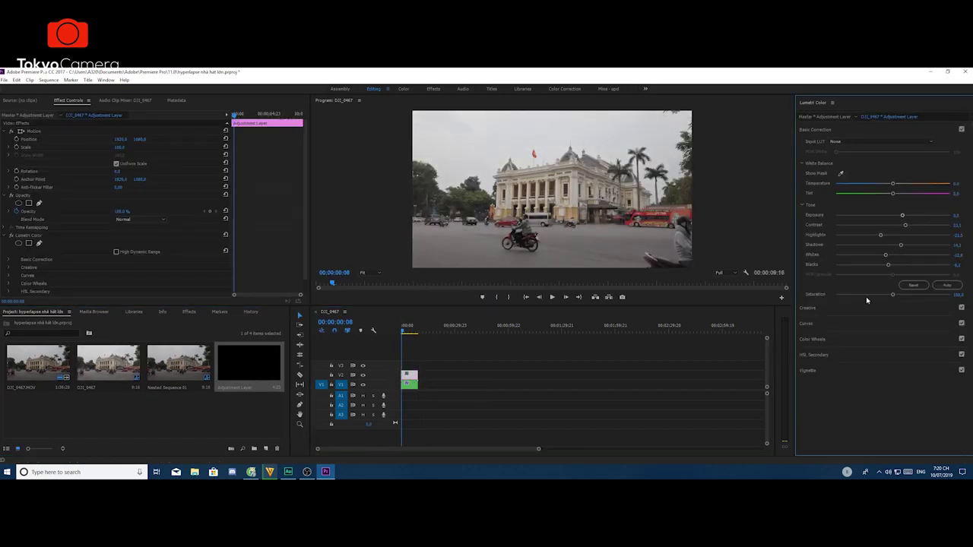
Step: Reshape the adjustment layer's Hue Saturation Curve to boost the saturation of the red, orange and yellow hues
{"action": "left_click", "coordinate": [819, 325]}
{"action": "left_click_drag", "start_coordinate": [880, 329], "coordinate": [896, 332]}
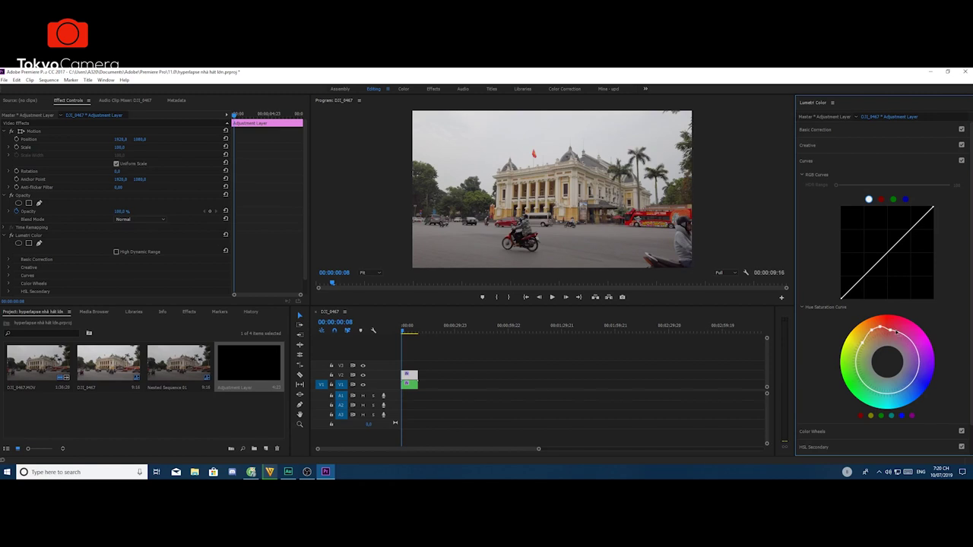
{"action": "left_click_drag", "start_coordinate": [860, 380], "coordinate": [853, 354]}
Step: Fine-tune the adjustment layer's blacks in Lumetri Basic Correction and play back the graded sequence
{"action": "left_click", "coordinate": [815, 130]}
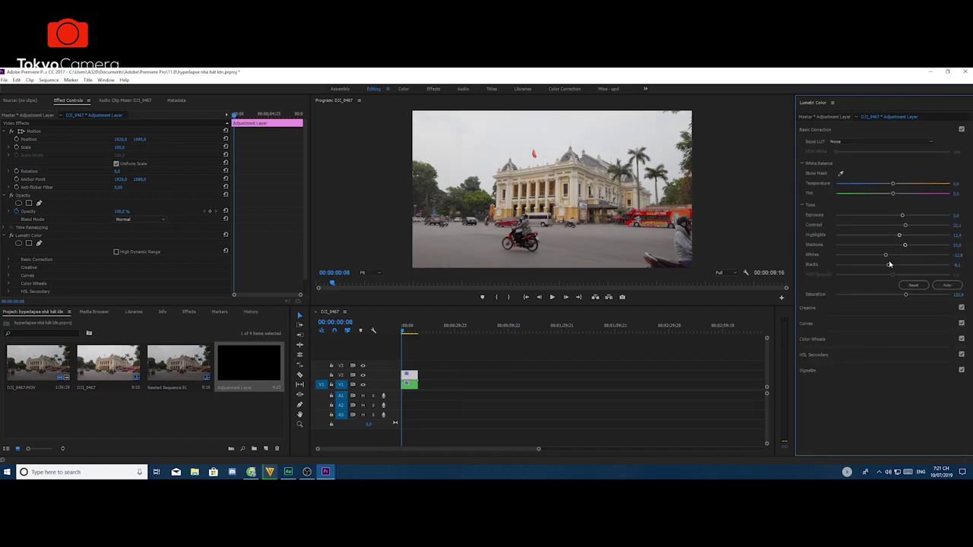
{"action": "key", "text": "space"}
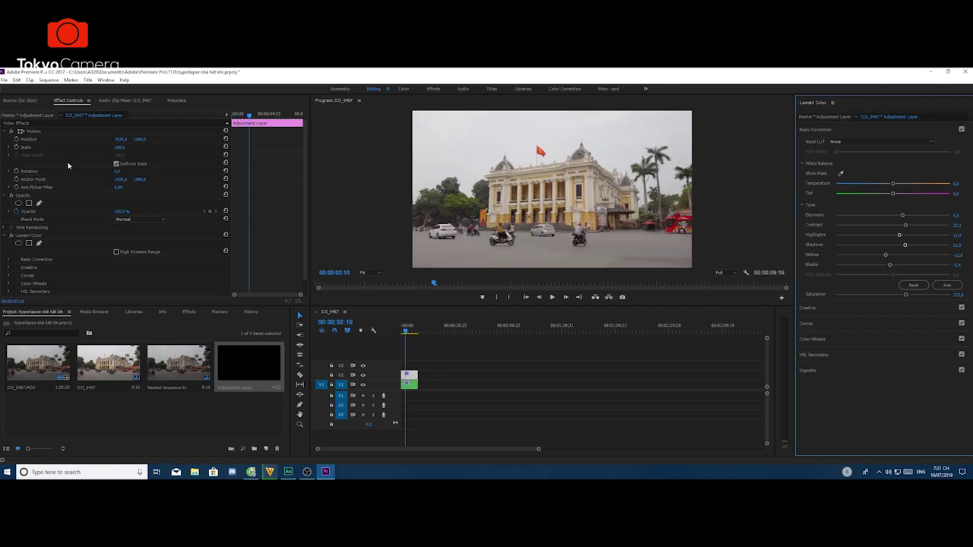
Step: Open the media export settings for the DJI_0467 sequence and name the output file final.mp4 in the Hướng dẫn Hyperlapse folder
{"action": "key", "text": "alt+f"}
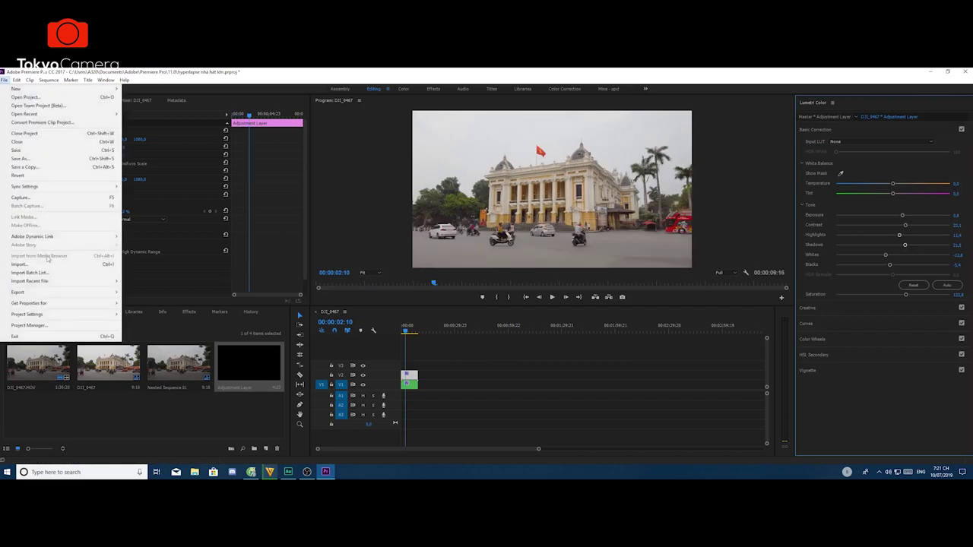
{"action": "left_click", "coordinate": [5, 80]}
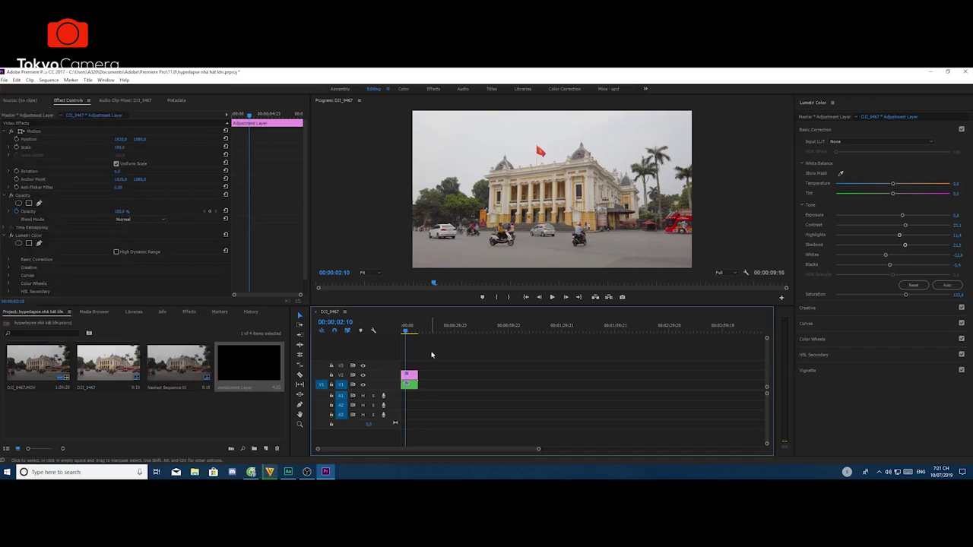
{"action": "left_click", "coordinate": [5, 80]}
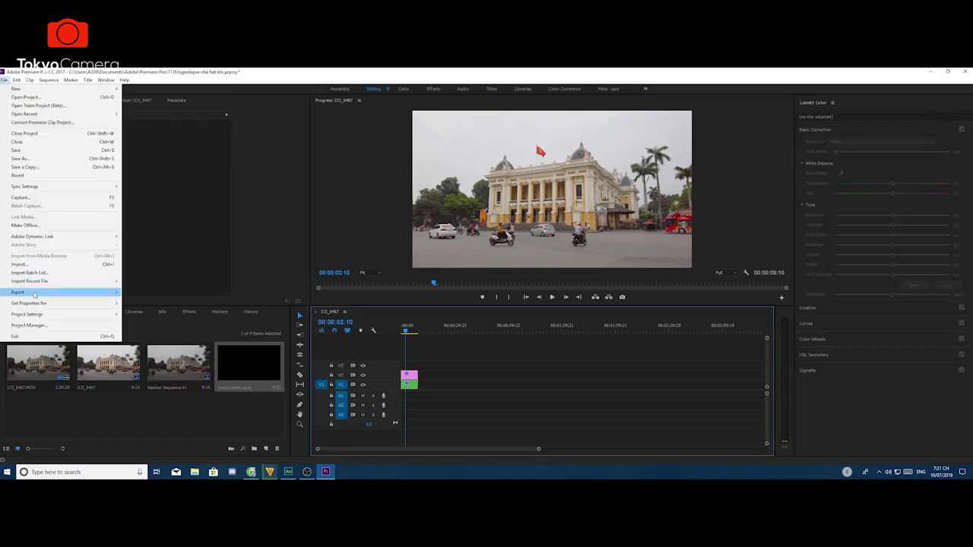
{"action": "left_click", "coordinate": [519, 283]}
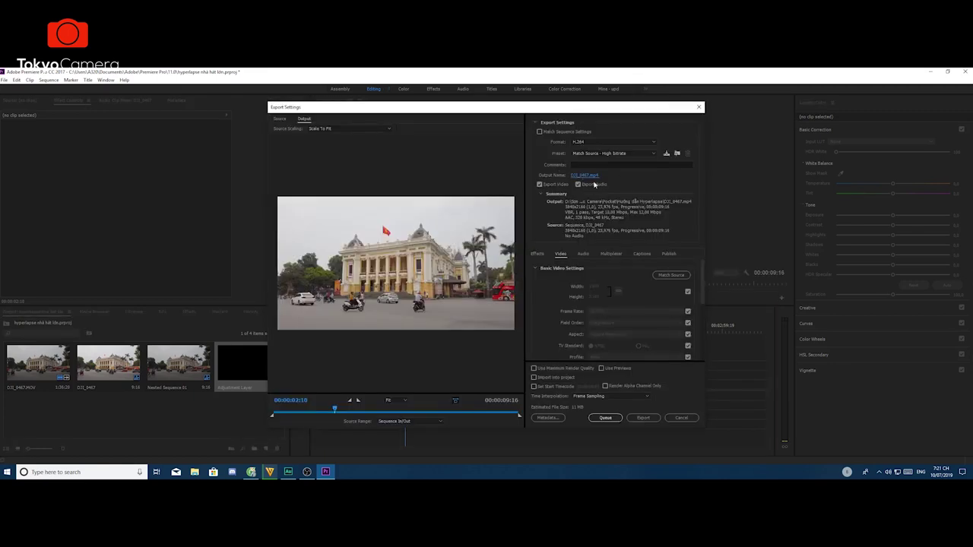
{"action": "left_click", "coordinate": [582, 175]}
{"action": "left_click_drag", "start_coordinate": [339, 364], "coordinate": [250, 361]}
{"action": "type", "text": "Final"}
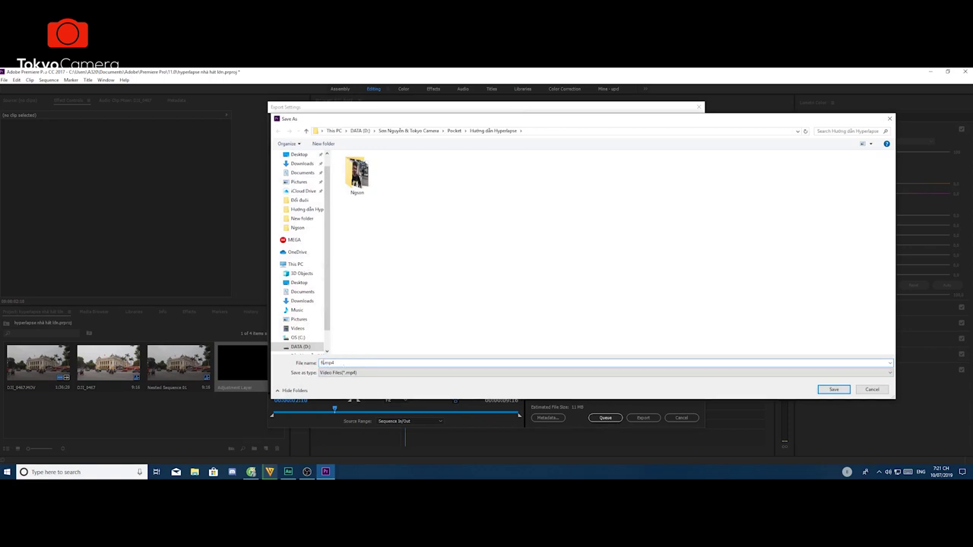
{"action": "key", "text": "Return"}
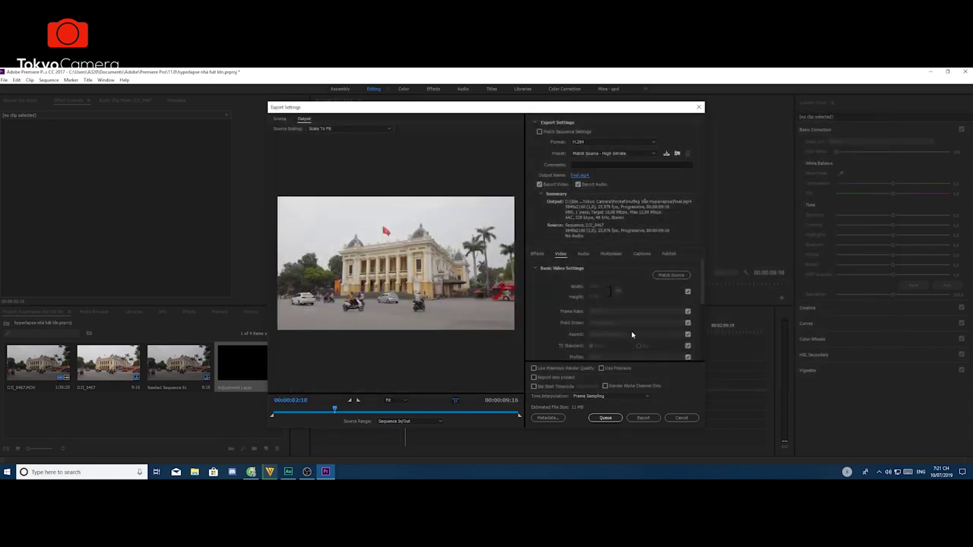
Step: Export the sequence with the H.264 Match Source - High bitrate settings, and open the rendered final.mp4 from its folder in File Explorer
{"action": "scroll", "coordinate": [630, 347], "scroll_direction": "down", "scroll_amount": 5}
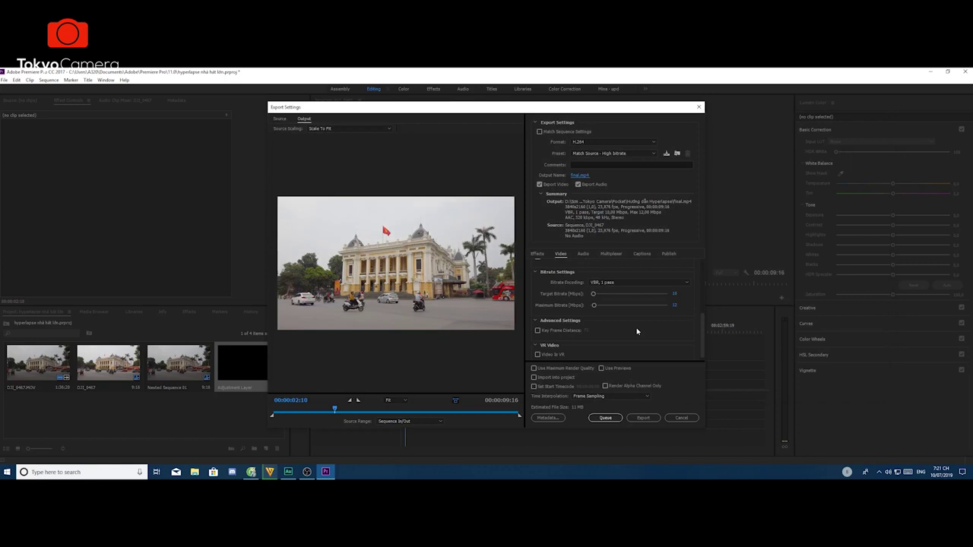
{"action": "left_click", "coordinate": [641, 418]}
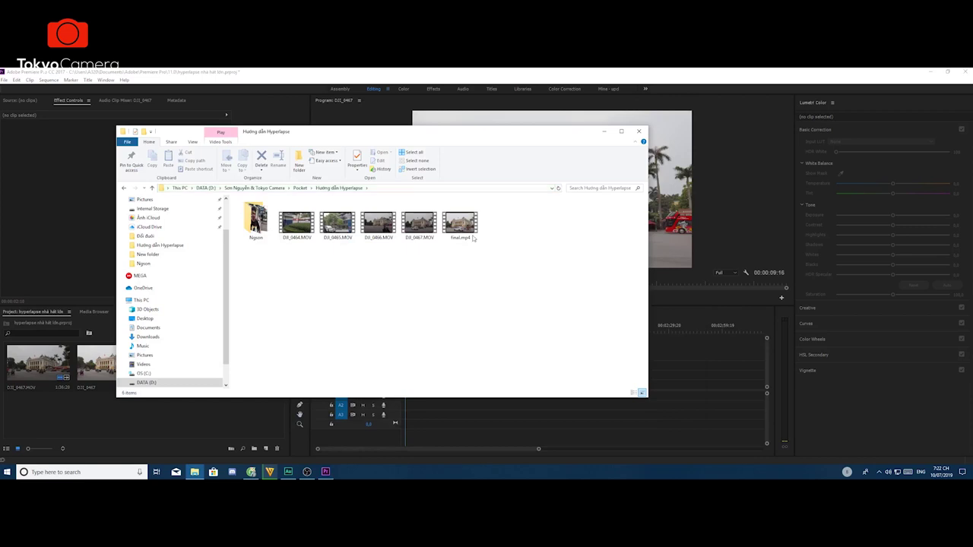
{"action": "double_click", "coordinate": [471, 237]}
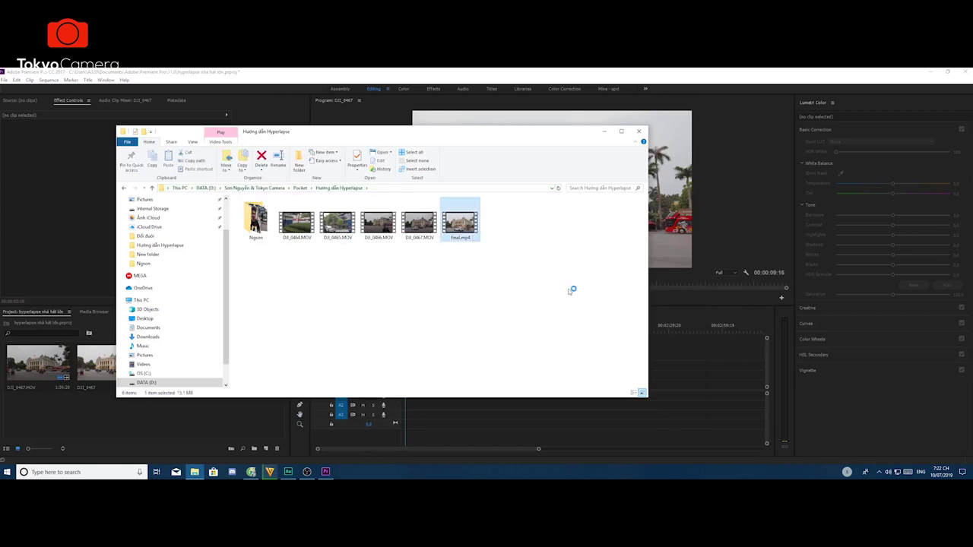